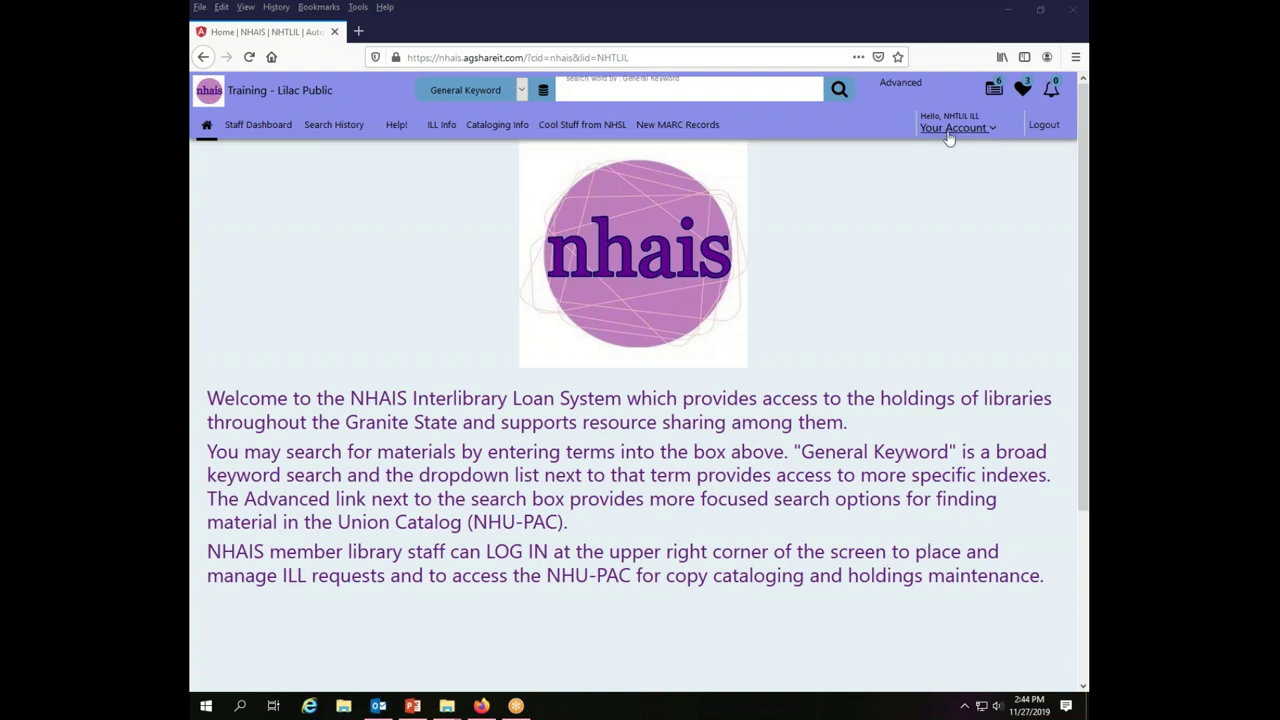
Run a General Keyword catalog search for 'Eyewitness Paris', returning 109 results.
{"action": "left_click", "coordinate": [712, 90]}
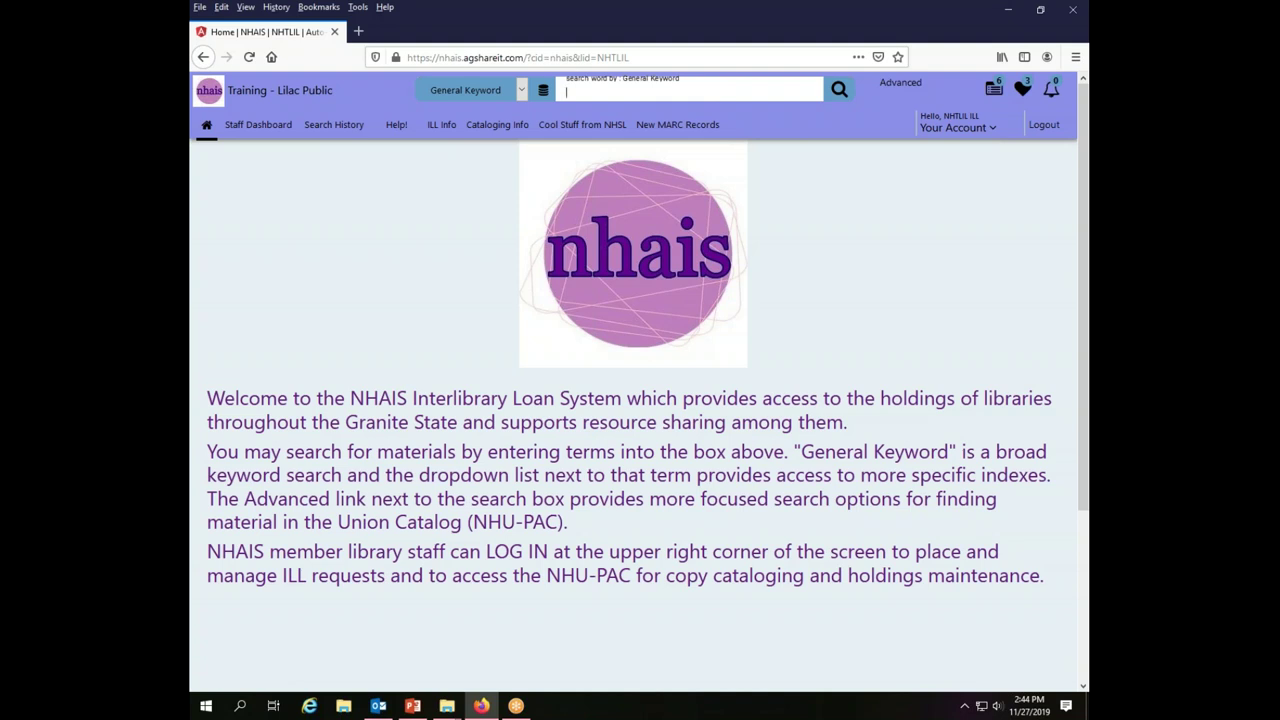
{"action": "type", "text": "ye"}
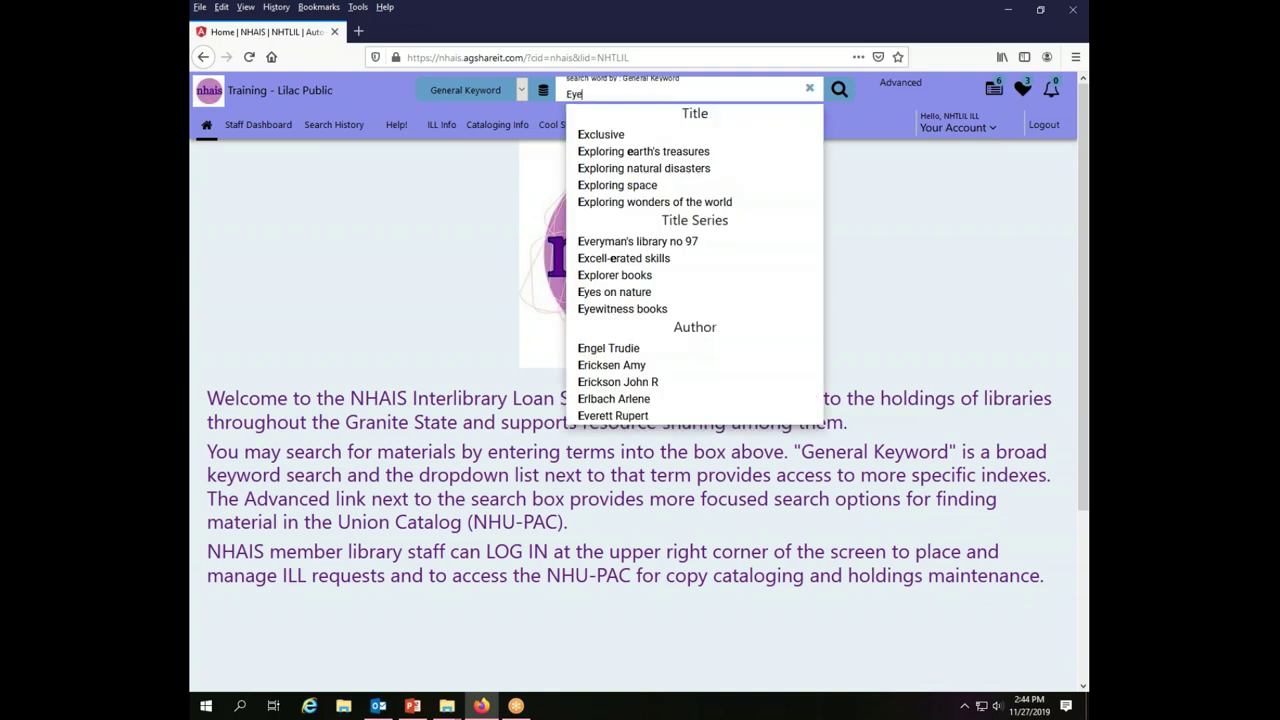
{"action": "type", "text": "witness"}
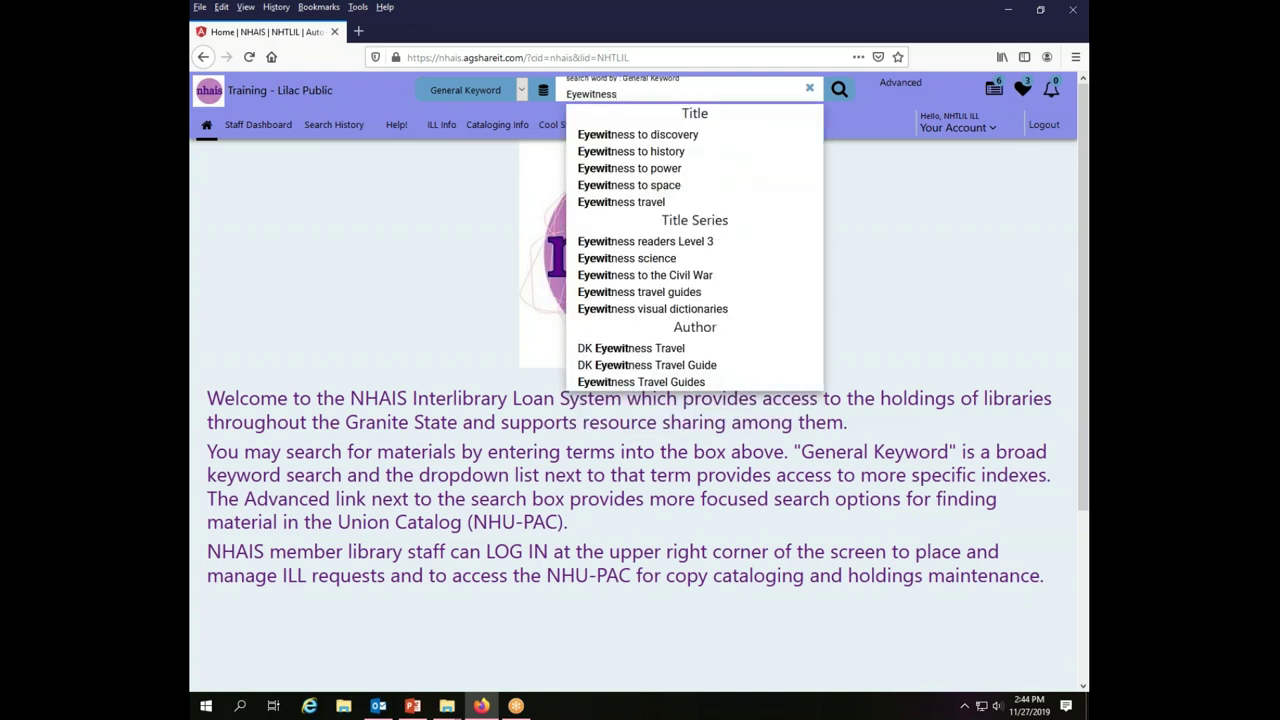
{"action": "type", "text": " Paris"}
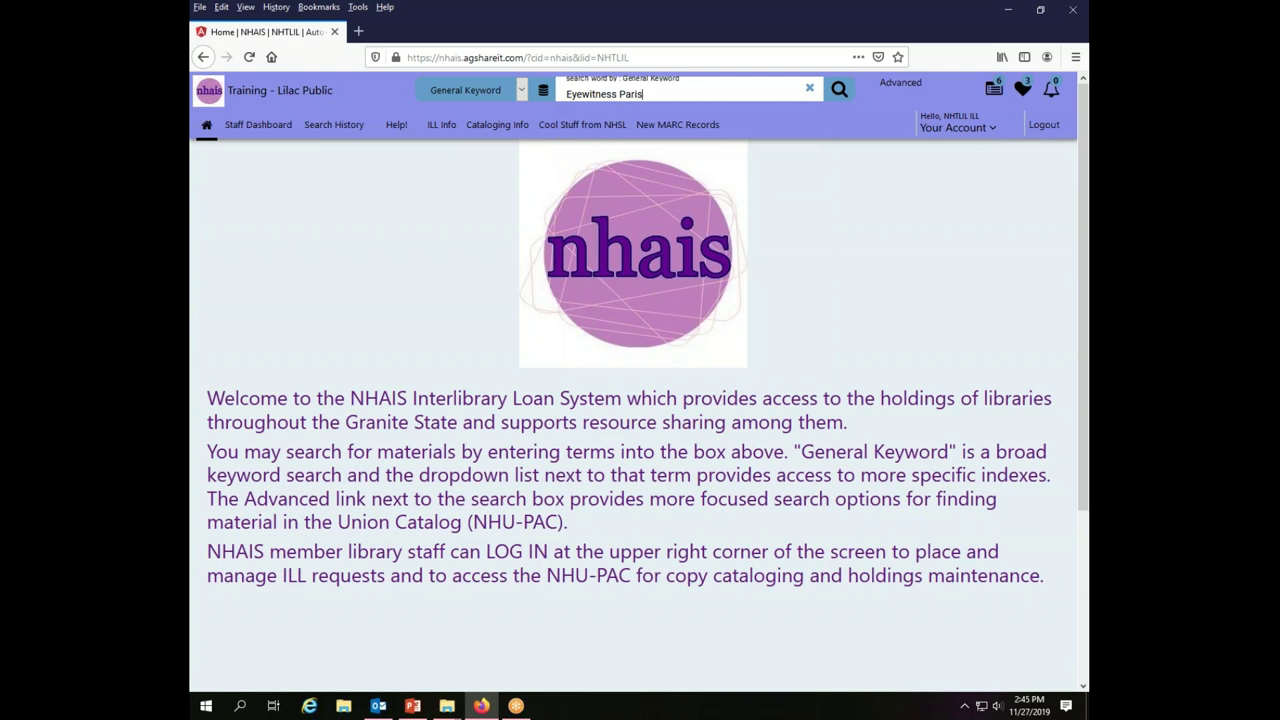
{"action": "key", "text": "Return"}
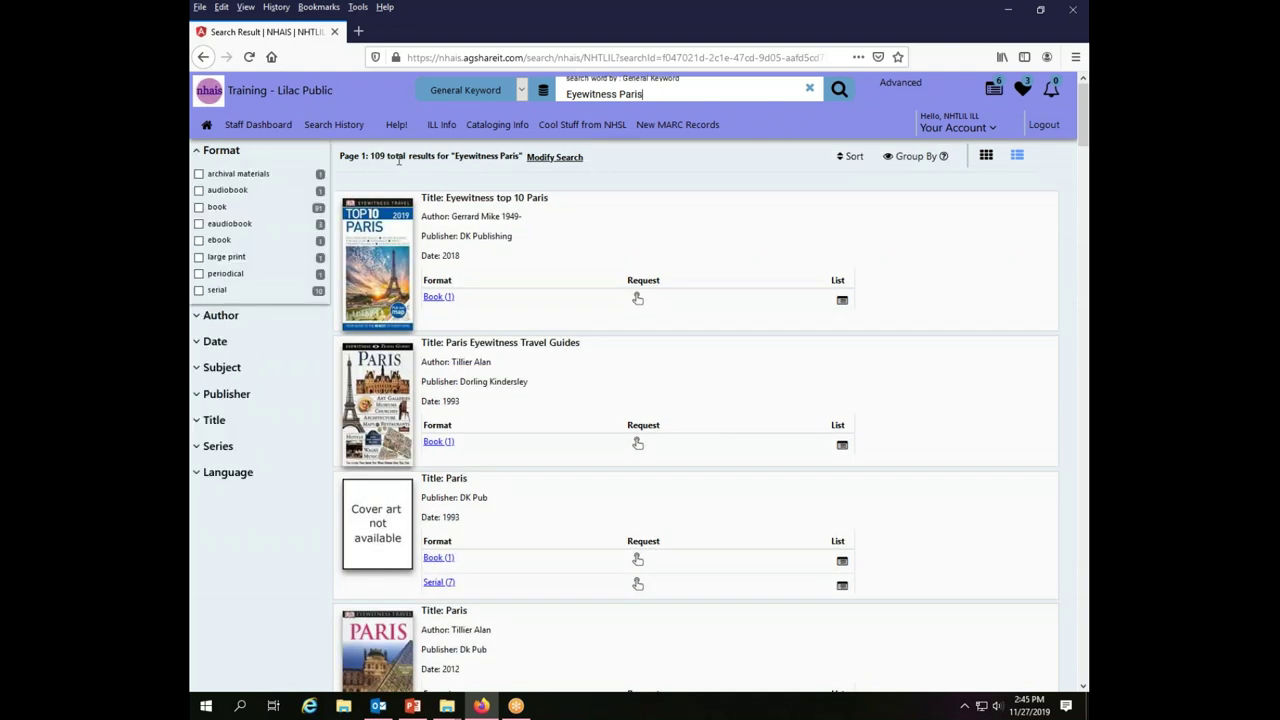
Filter the Eyewitness Paris results by the serial format, leaving 10 DK titles.
{"action": "double_click", "coordinate": [377, 156]}
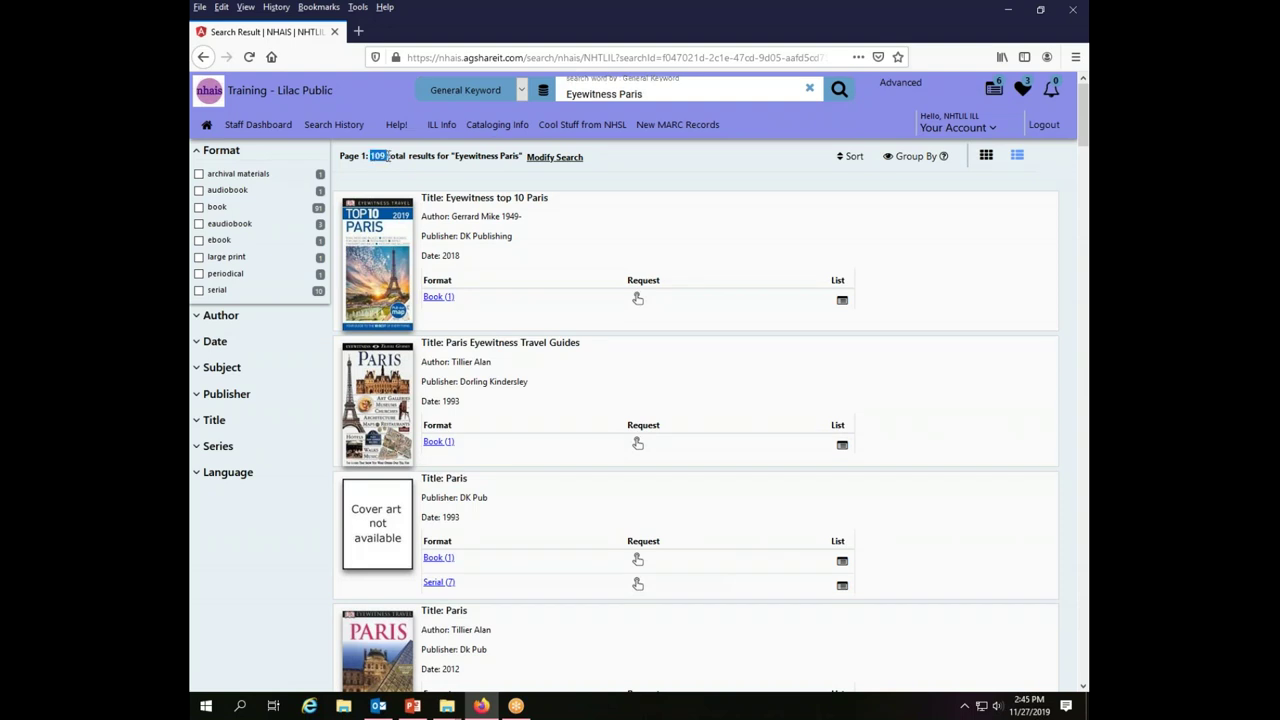
{"action": "left_click", "coordinate": [199, 290]}
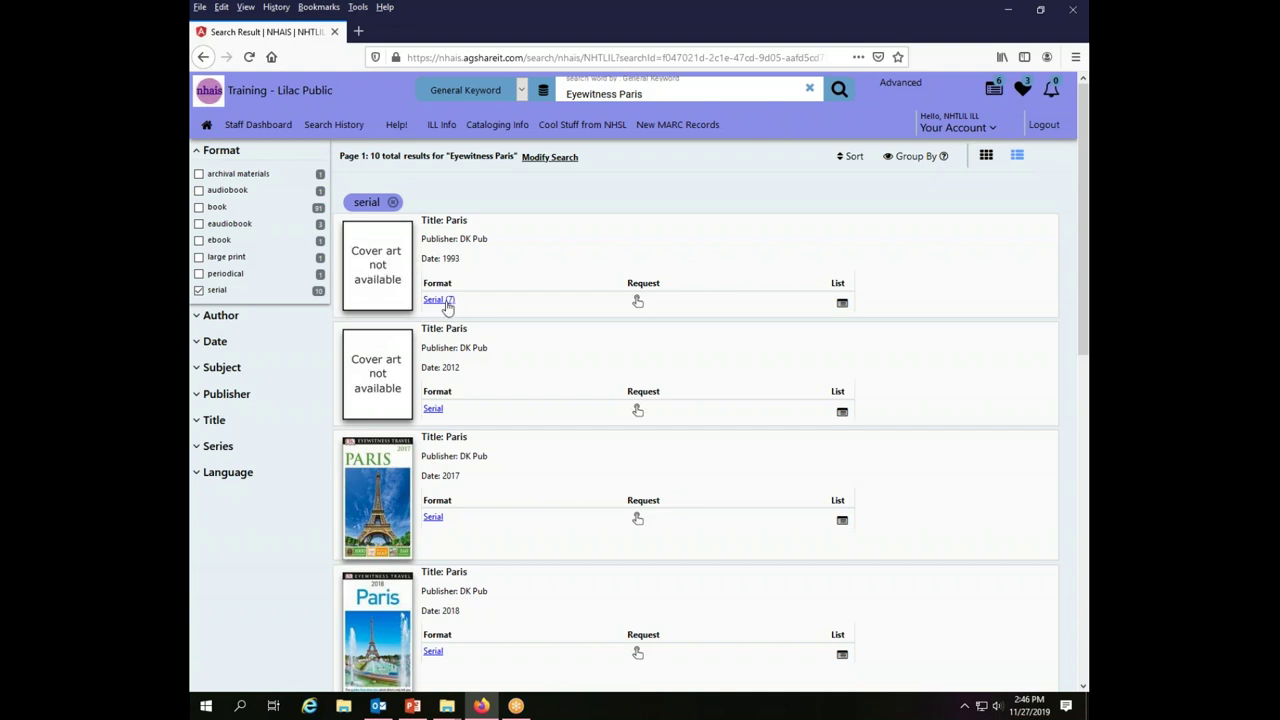
Open the NHU-PAC full record for the c1993 Paris serial and request it.
{"action": "left_click", "coordinate": [440, 300]}
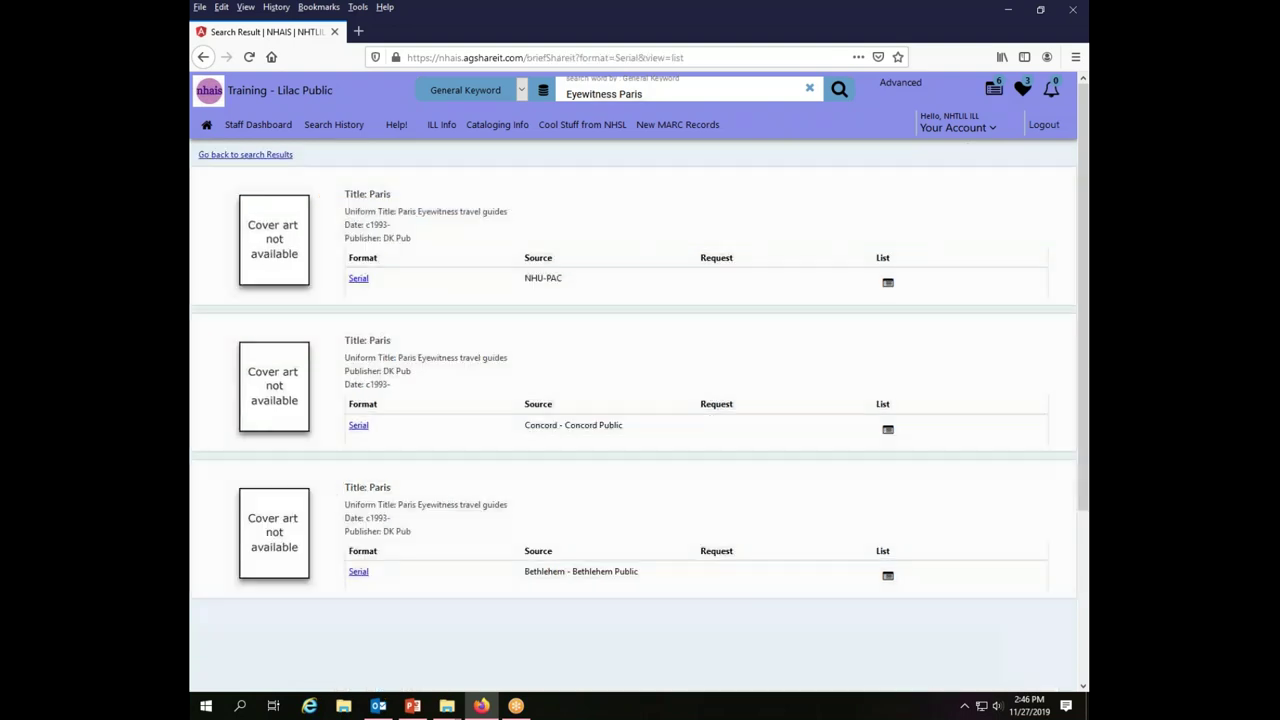
{"action": "left_click", "coordinate": [357, 280]}
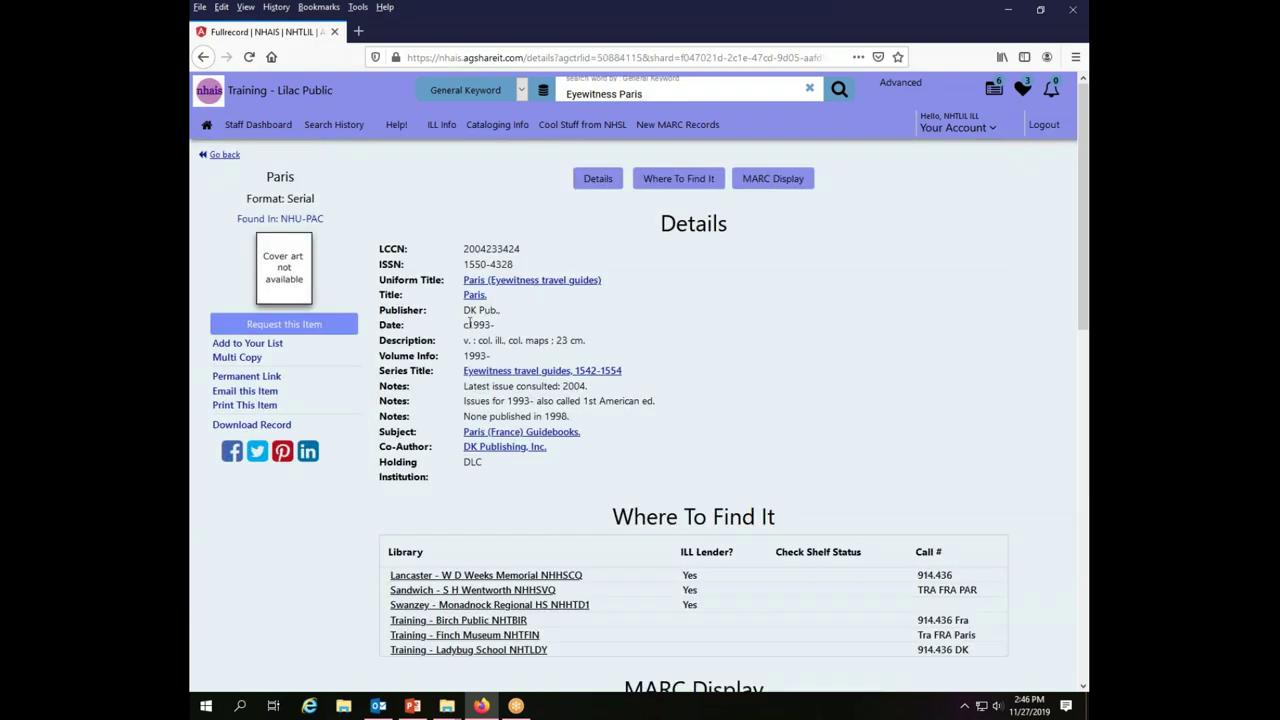
{"action": "left_click_drag", "start_coordinate": [461, 328], "coordinate": [517, 331]}
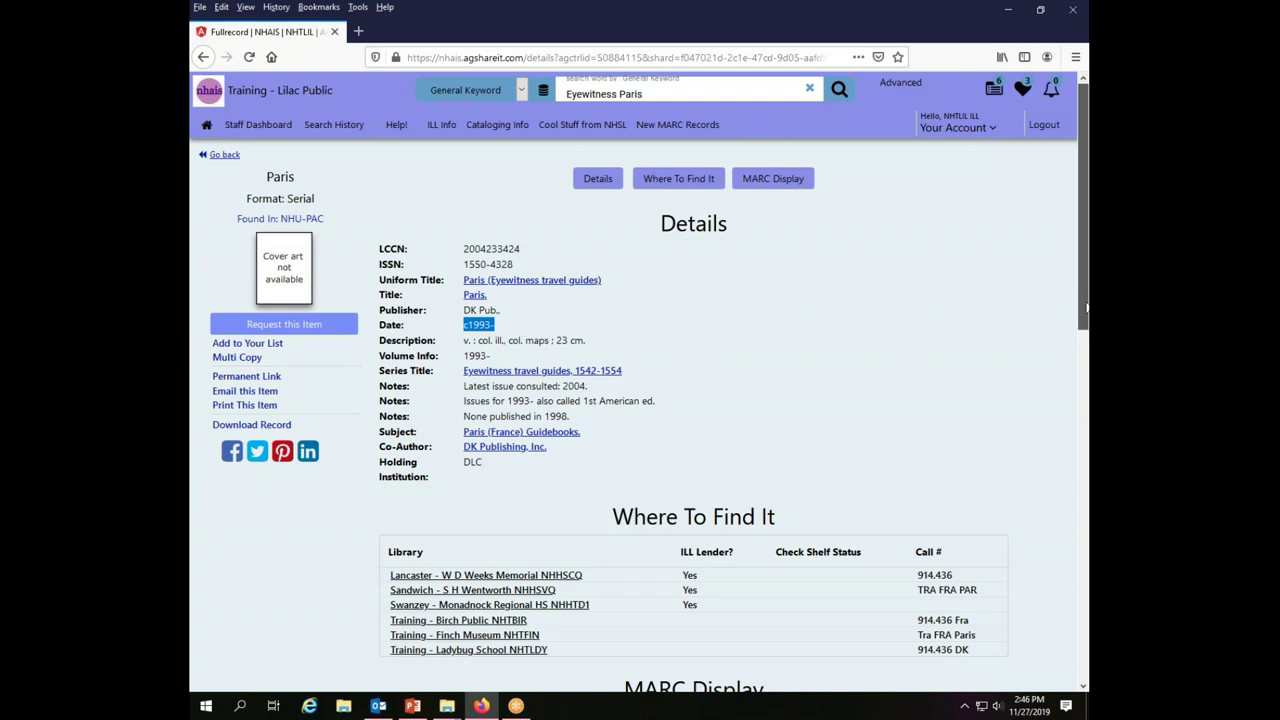
{"action": "left_click_drag", "start_coordinate": [1085, 308], "coordinate": [1085, 439]}
{"action": "scroll", "coordinate": [505, 522], "scroll_direction": "up", "scroll_amount": 3}
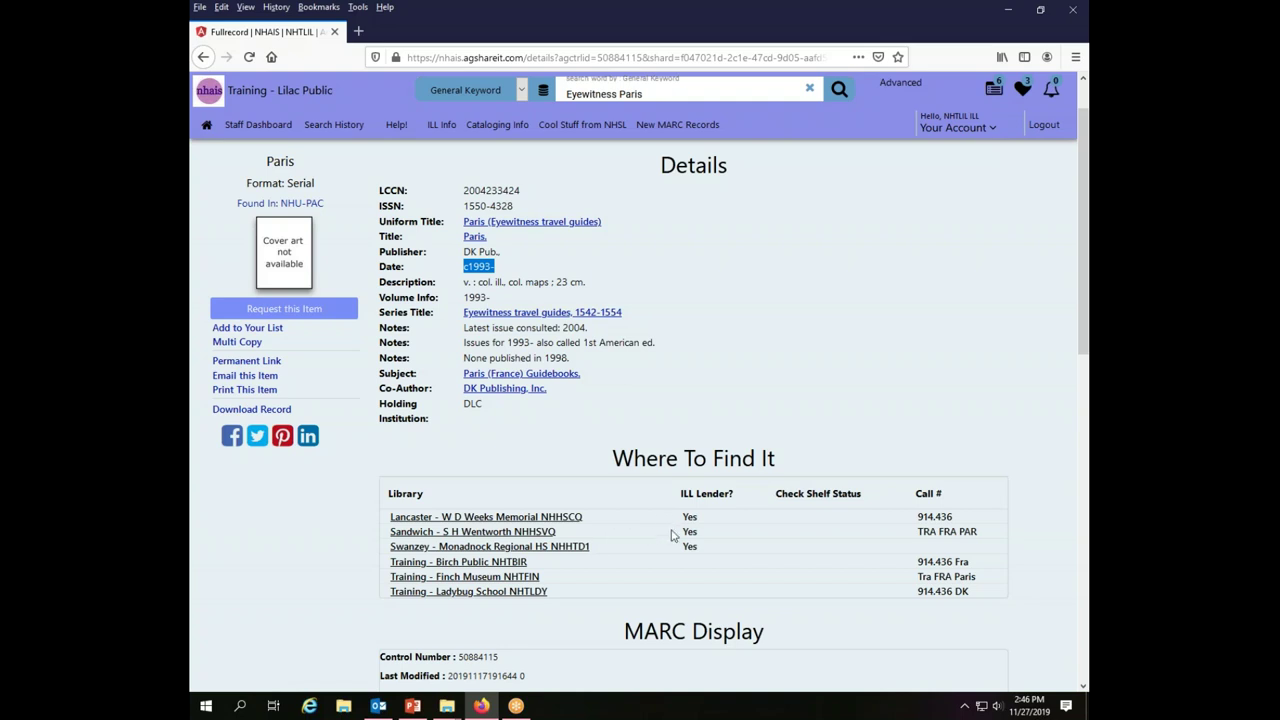
{"action": "left_click", "coordinate": [300, 312]}
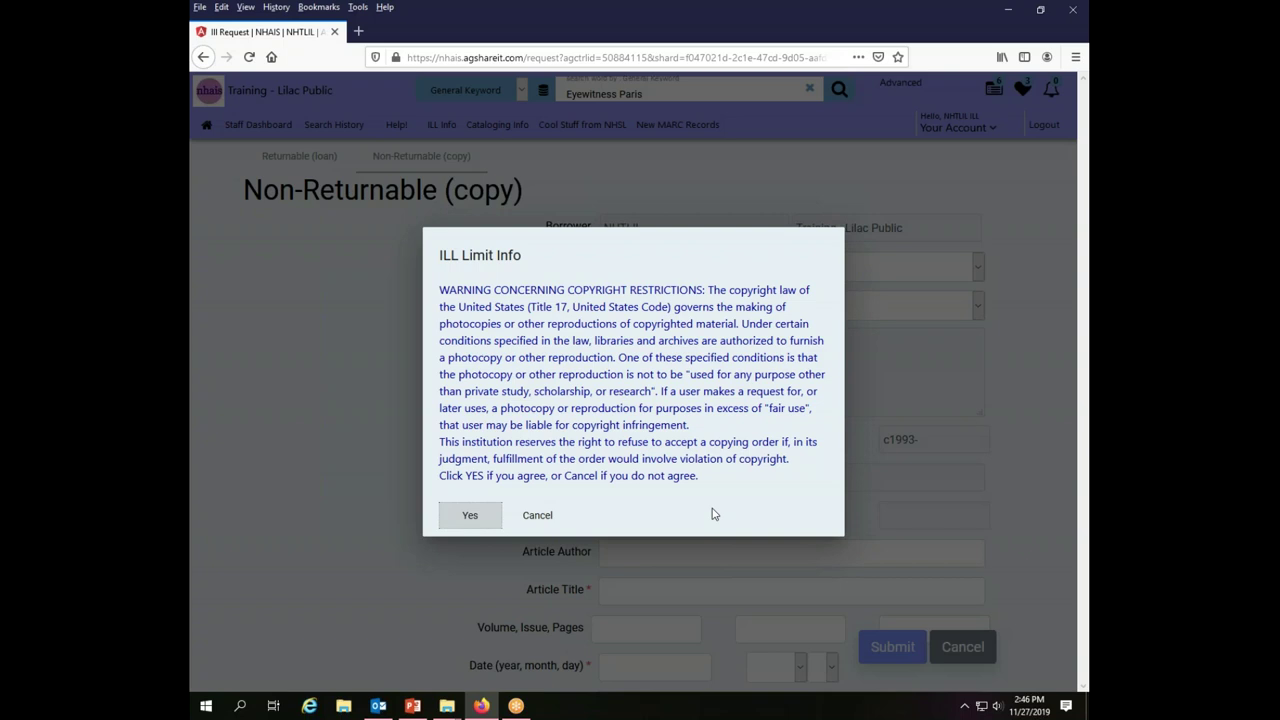
Agree to the copyright restrictions so the copy request form appears with ISSN 1550-4328.
{"action": "left_click", "coordinate": [476, 515]}
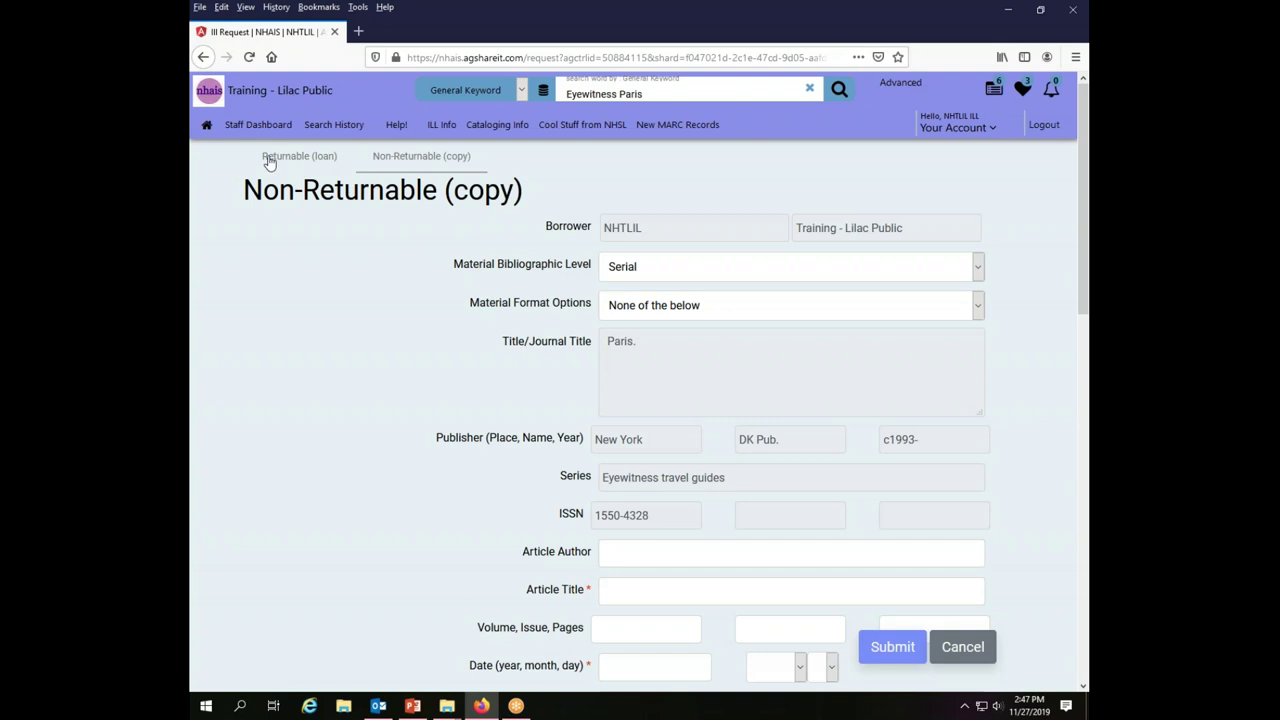
Switch to a Returnable (loan) request, Need by 12/27/2019, and begin the patron's contact info.
{"action": "left_click", "coordinate": [309, 163]}
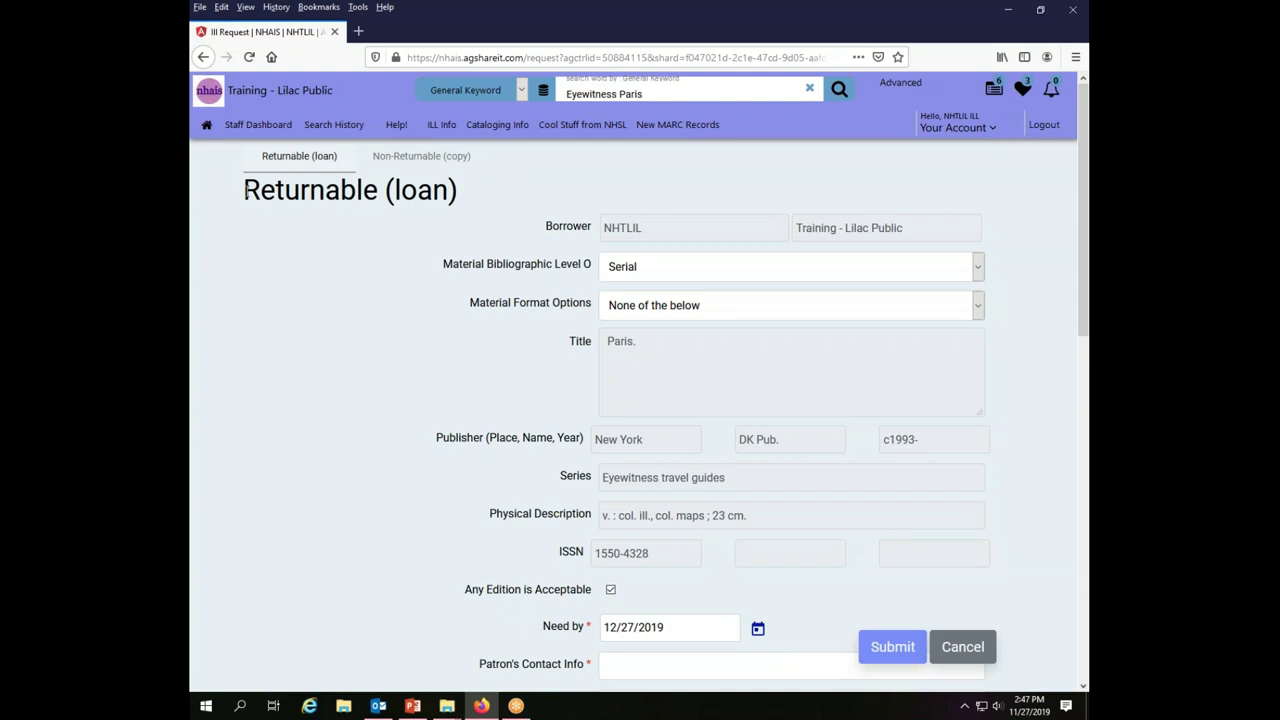
{"action": "left_click_drag", "start_coordinate": [244, 190], "coordinate": [474, 206]}
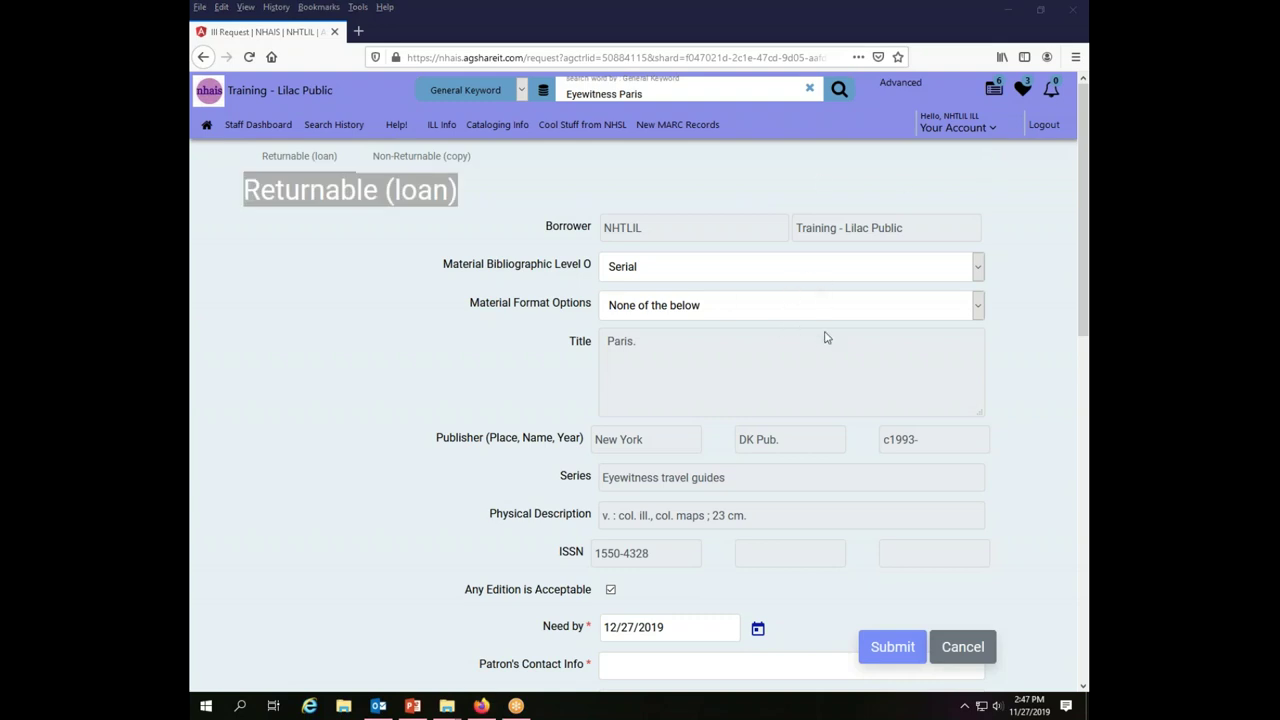
{"action": "left_click_drag", "start_coordinate": [1085, 266], "coordinate": [1080, 303]}
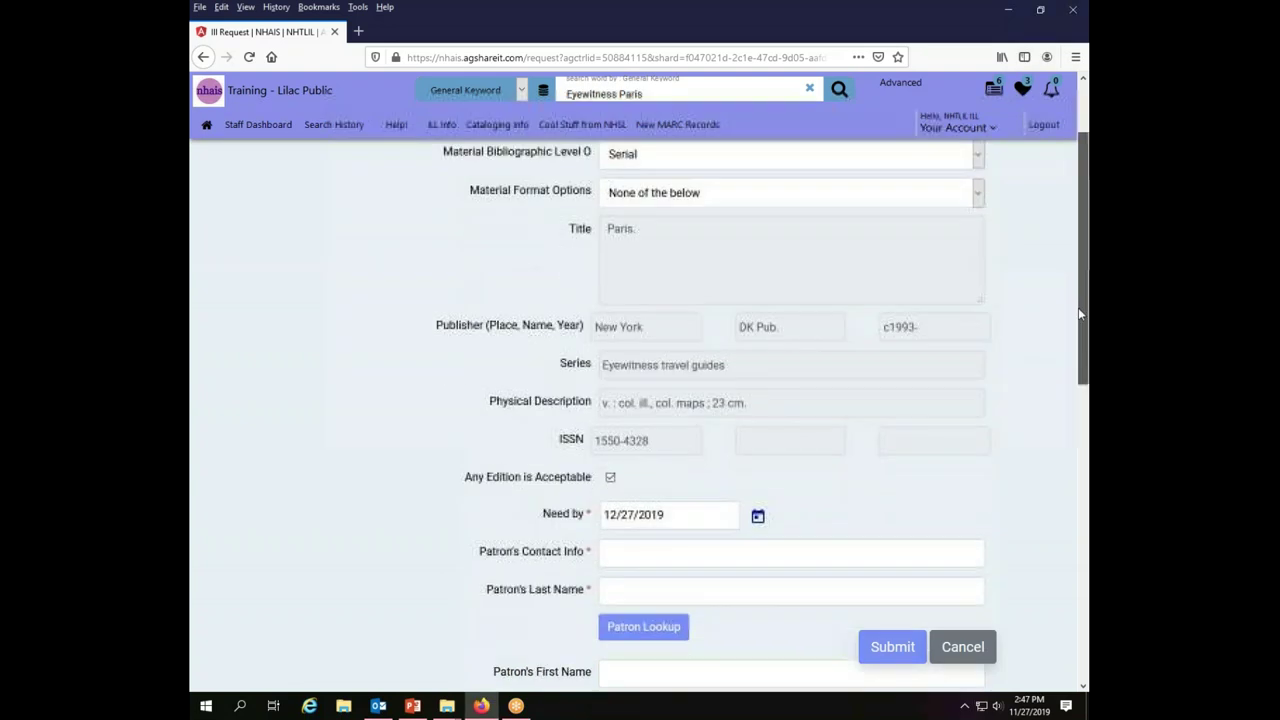
{"action": "left_click_drag", "start_coordinate": [1078, 314], "coordinate": [1057, 271]}
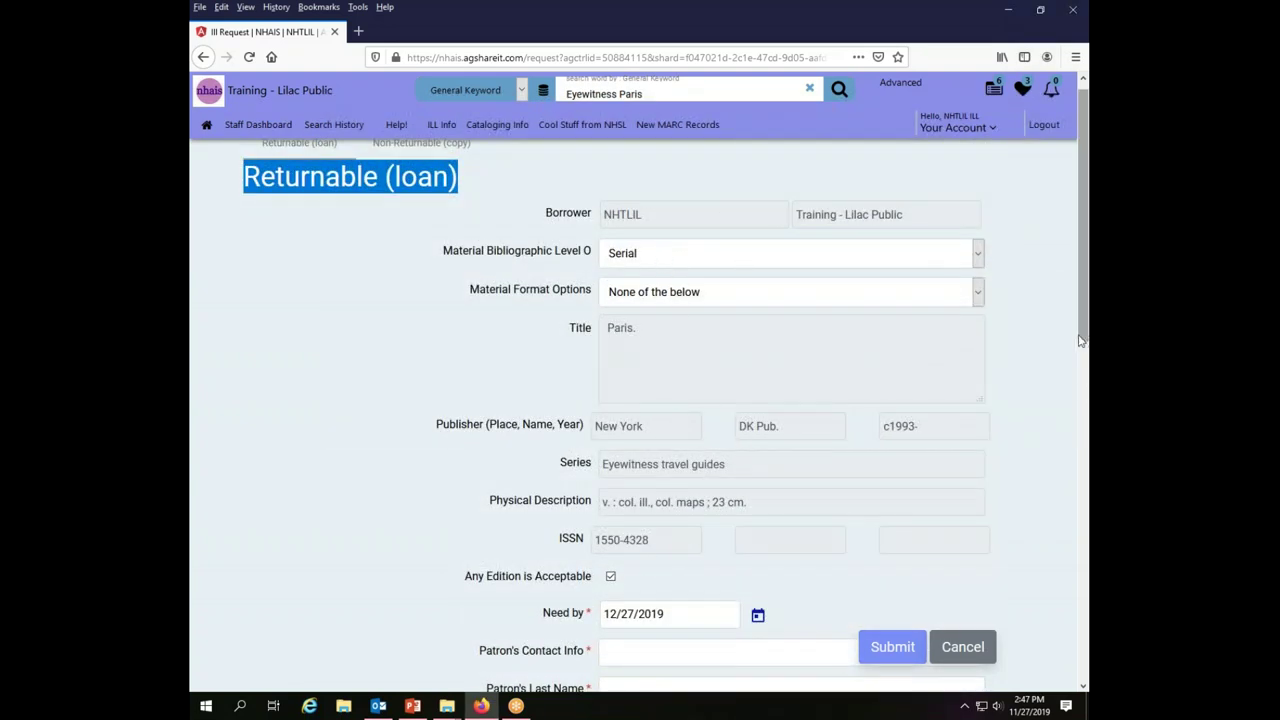
{"action": "left_click_drag", "start_coordinate": [1080, 341], "coordinate": [1077, 486]}
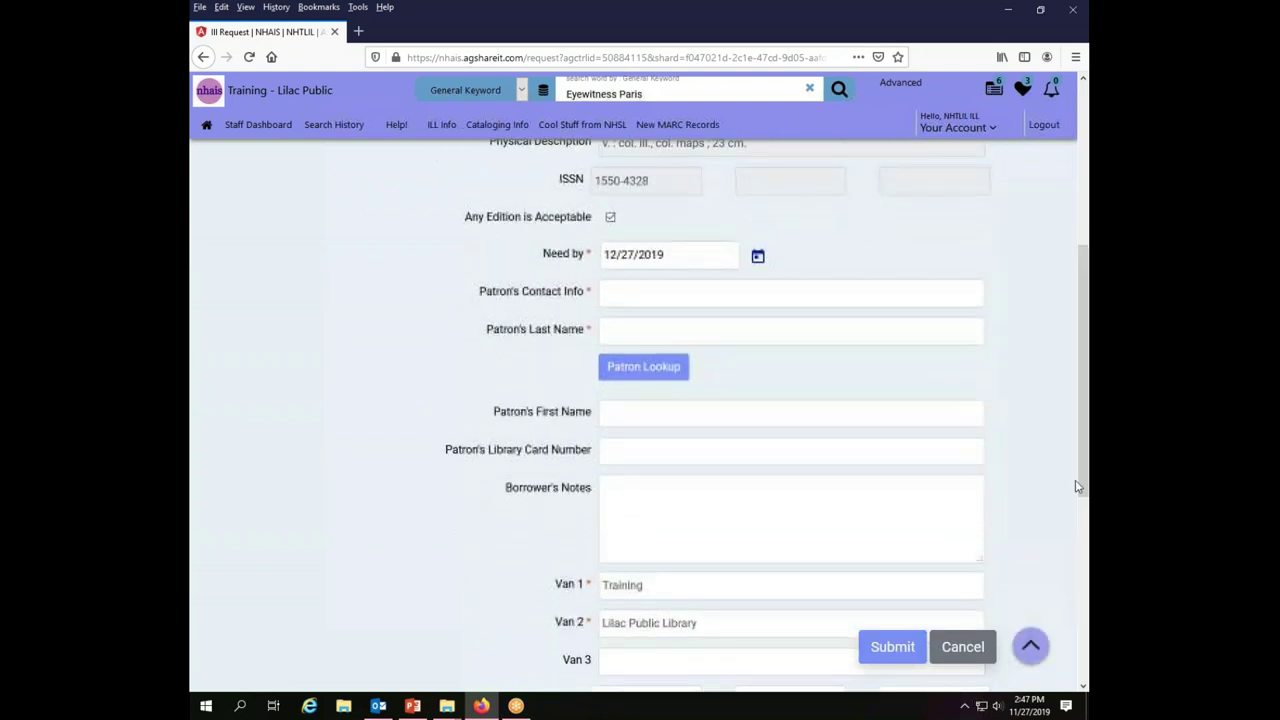
{"action": "left_click", "coordinate": [669, 292]}
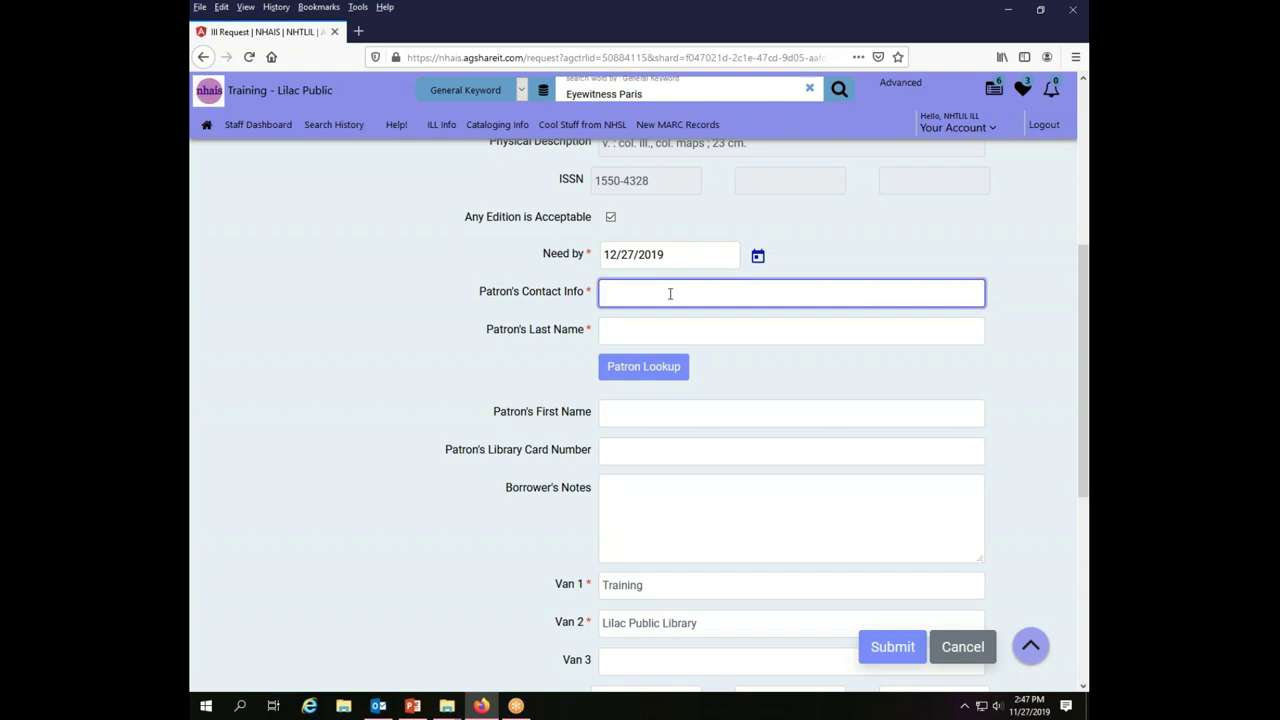
{"action": "type", "text": "text"}
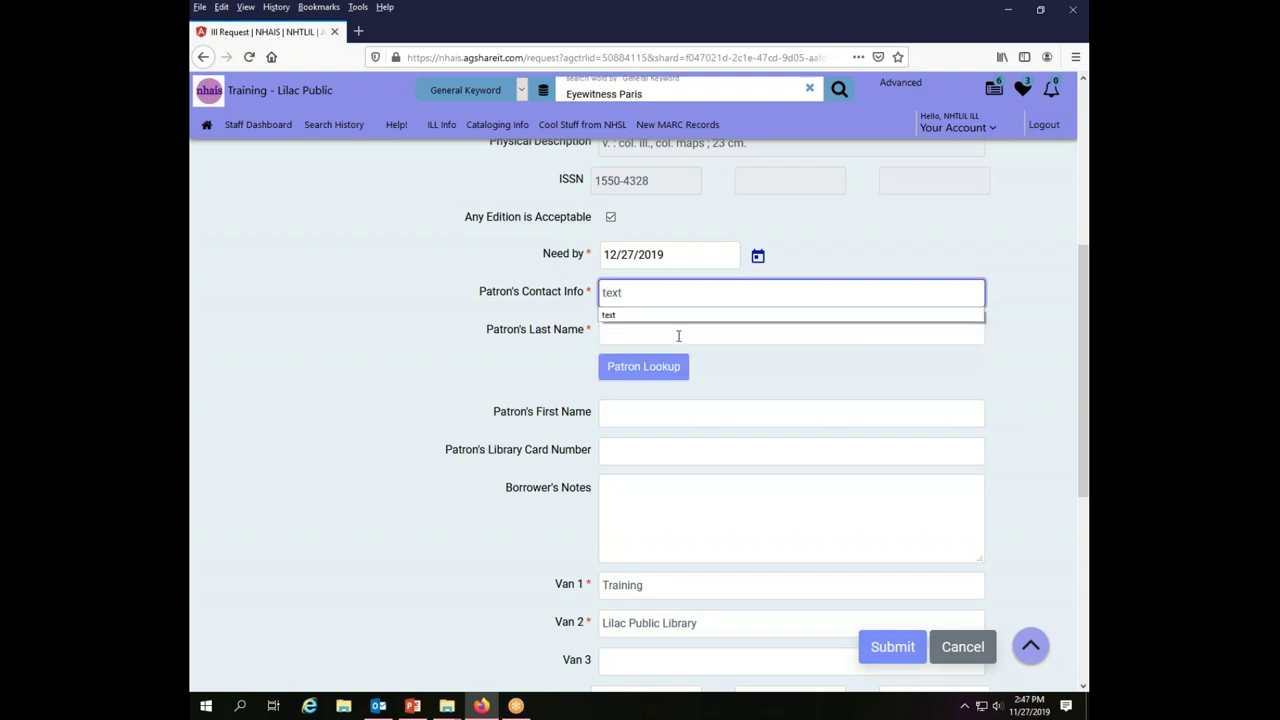
Enter the patron's last name and a note wanting ideally the 2019 edition, nothing older than 2018.
{"action": "left_click", "coordinate": [678, 334]}
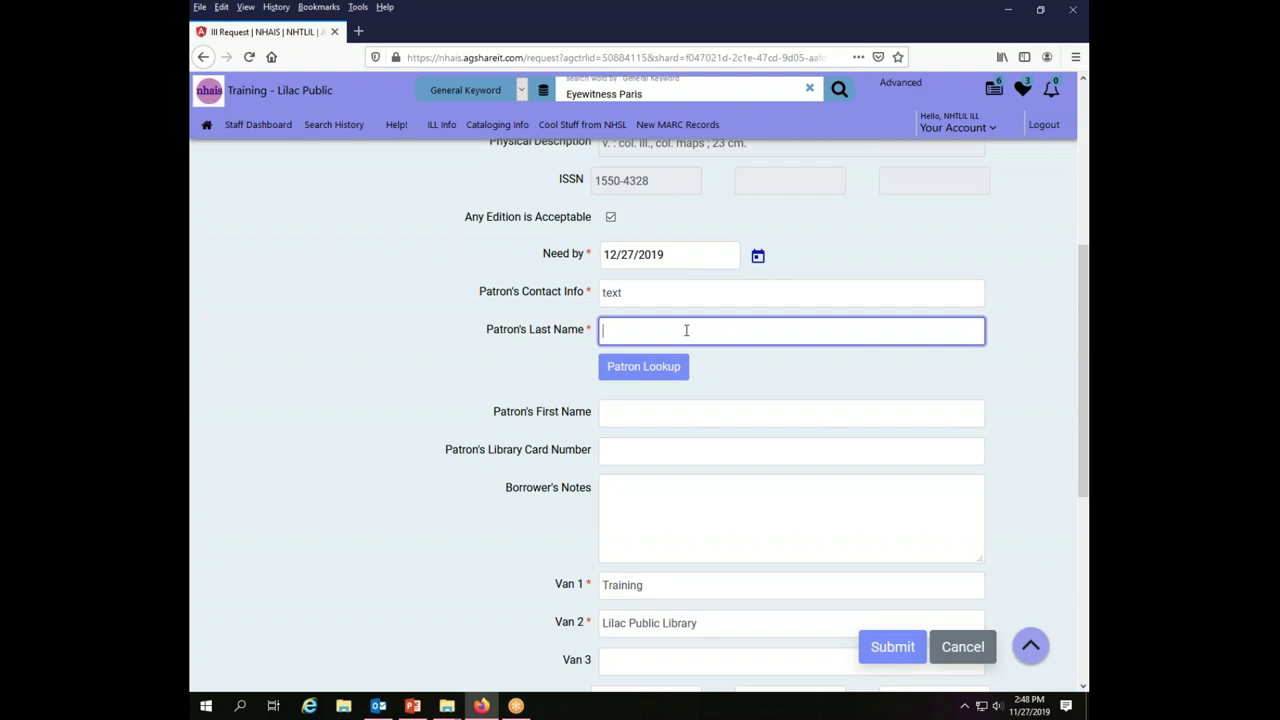
{"action": "type", "text": "York"}
{"action": "left_click", "coordinate": [680, 492]}
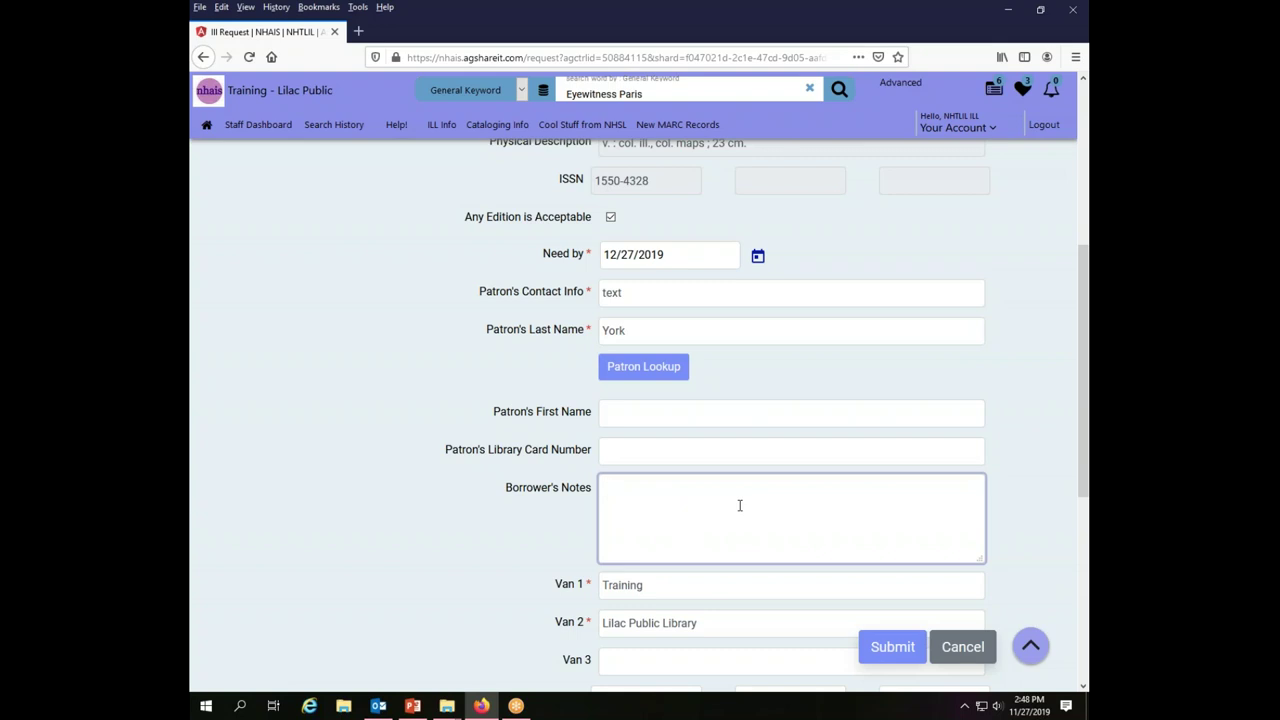
{"action": "type", "text": "I am interested in the most recent edition, k"}
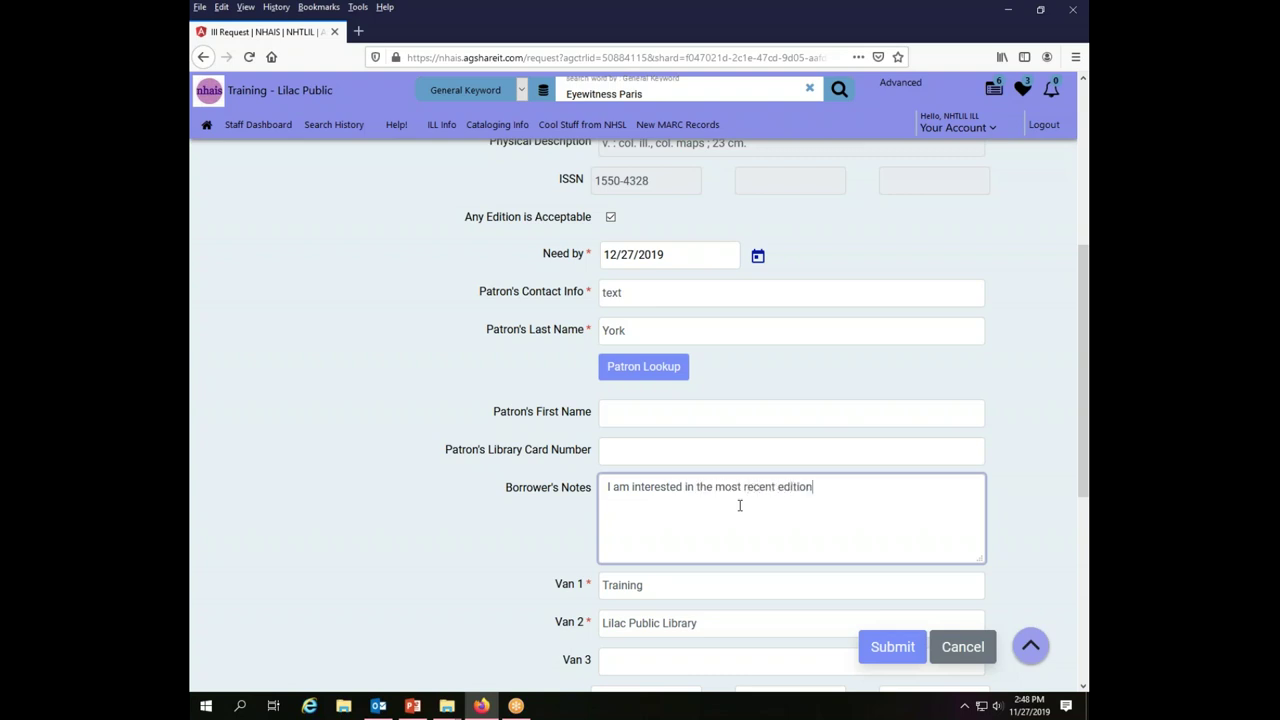
{"action": "key", "text": "BackSpace"}
{"action": "type", "text": "ind"}
{"action": "key", "text": "BackSpace"}
{"action": "key", "text": "BackSpace"}
{"action": "type", "text": "de"}
{"action": "type", "text": "ally 201"}
{"action": "type", "text": "9."}
{"action": "type", "text": " Editions"}
{"action": "type", "text": " older t"}
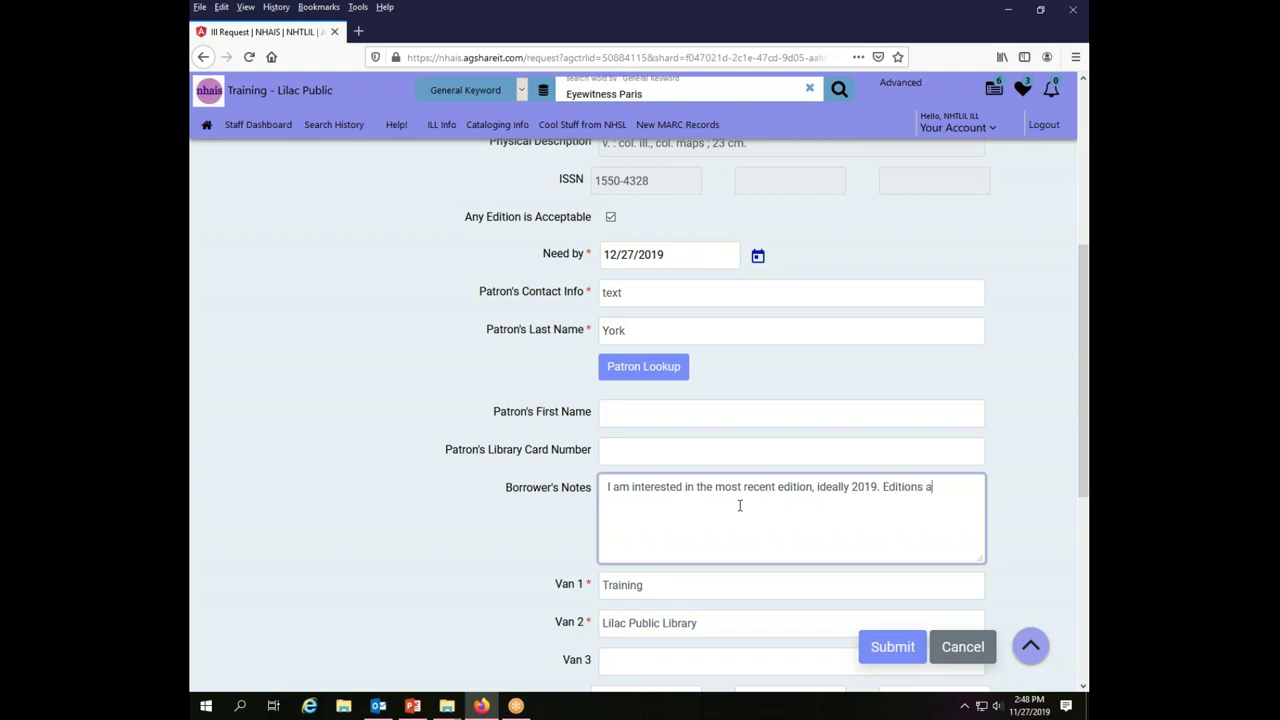
{"action": "type", "text": "han 2018 won't be us"}
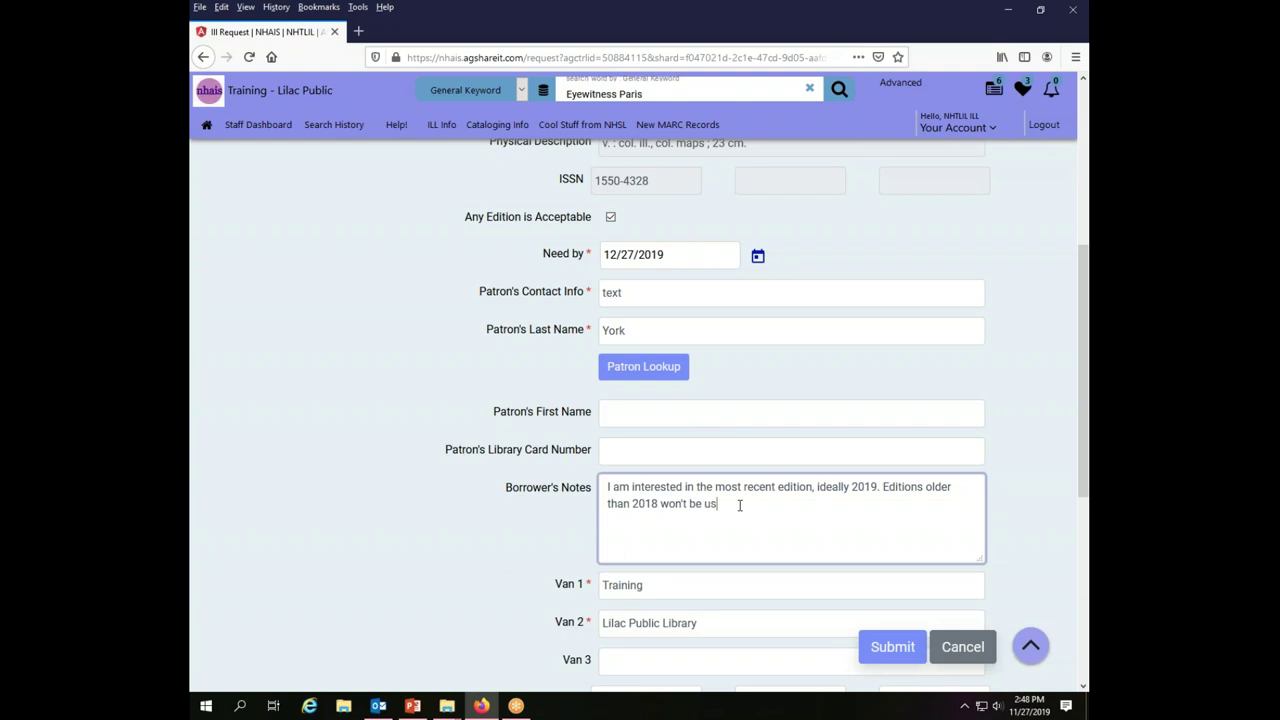
{"action": "type", "text": "eful for my patron."}
{"action": "key", "text": "Return"}
{"action": "scroll", "coordinate": [1083, 488], "scroll_direction": "down", "scroll_amount": 1}
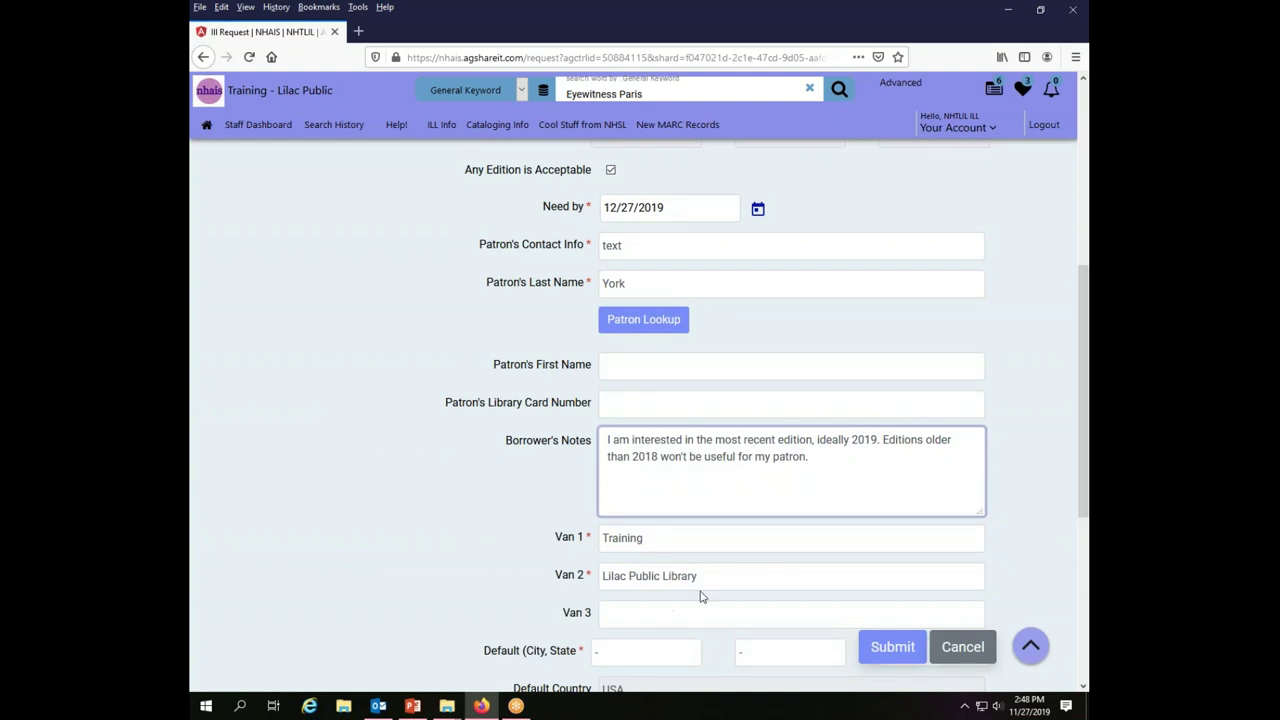
{"action": "scroll", "coordinate": [1086, 515], "scroll_direction": "down", "scroll_amount": 1}
{"action": "scroll", "coordinate": [1086, 515], "scroll_direction": "down", "scroll_amount": 3}
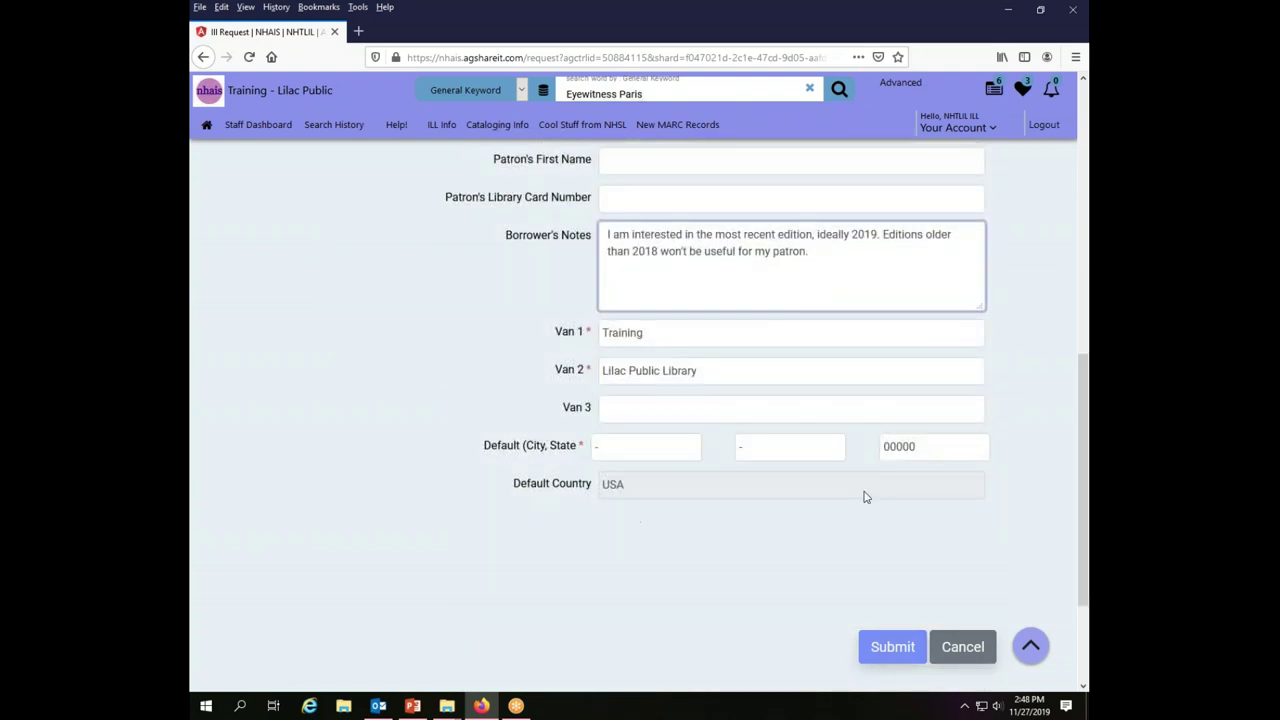
Submit the loan request and confirm its request ID 22886, awaiting lenders.
{"action": "left_click", "coordinate": [912, 648]}
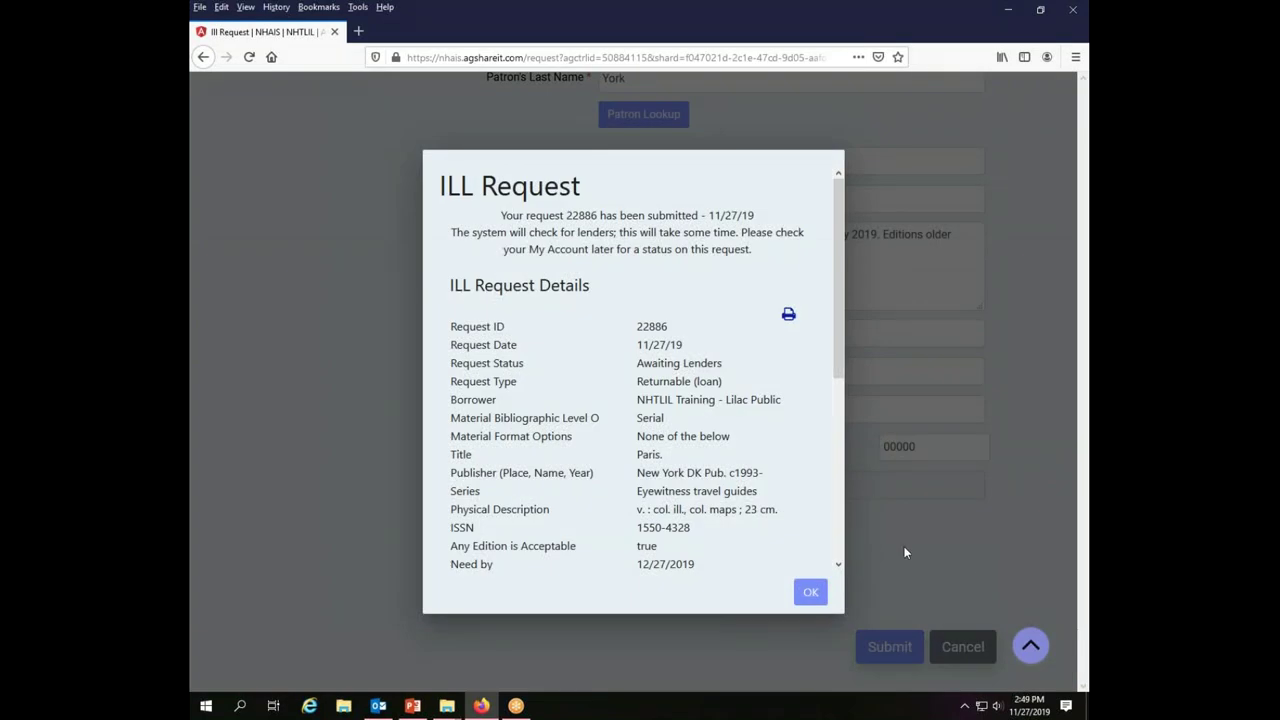
{"action": "left_click_drag", "start_coordinate": [563, 214], "coordinate": [614, 213]}
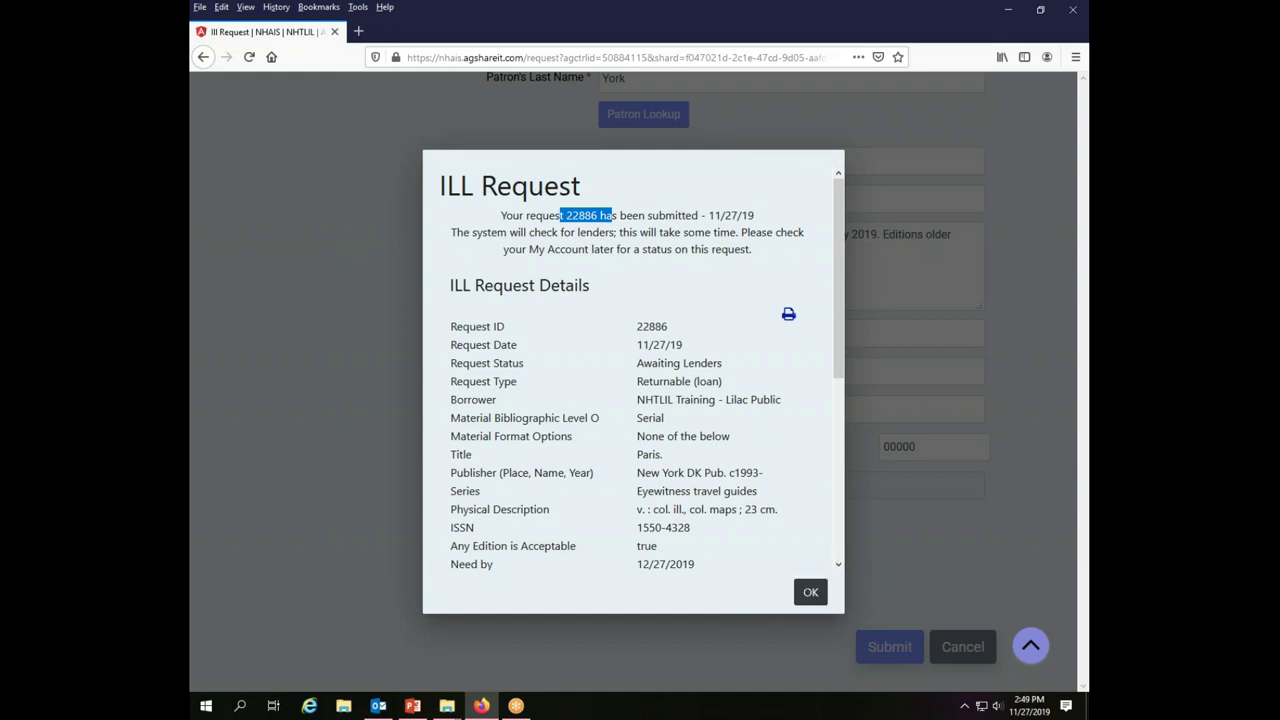
Dismiss the request 22886 confirmation to return to the full record page.
{"action": "left_click", "coordinate": [813, 600]}
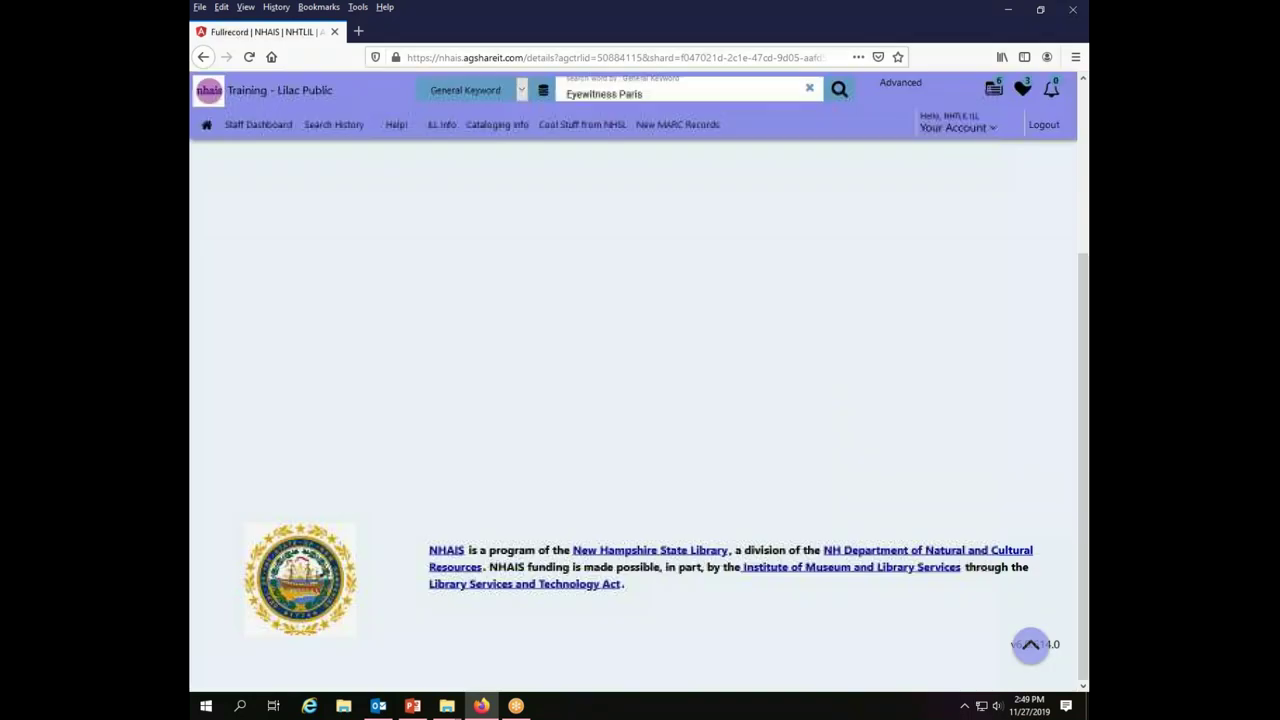